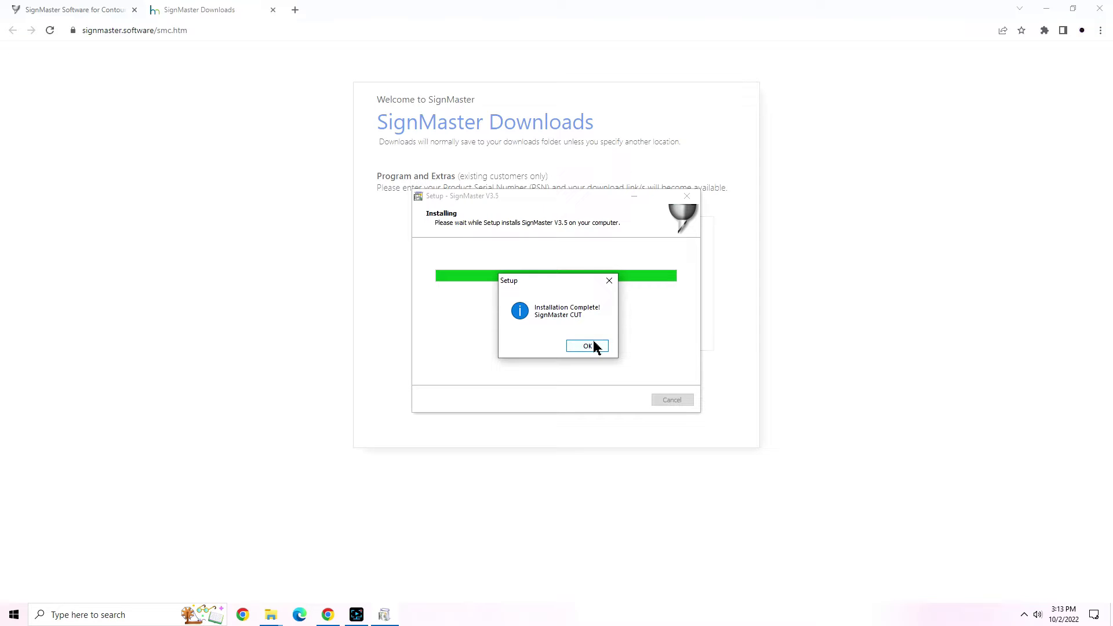
- Finish the SignMaster V3.5 setup and launch the installed SignMaster CUT program
left_click(595, 346)
left_click(618, 399)
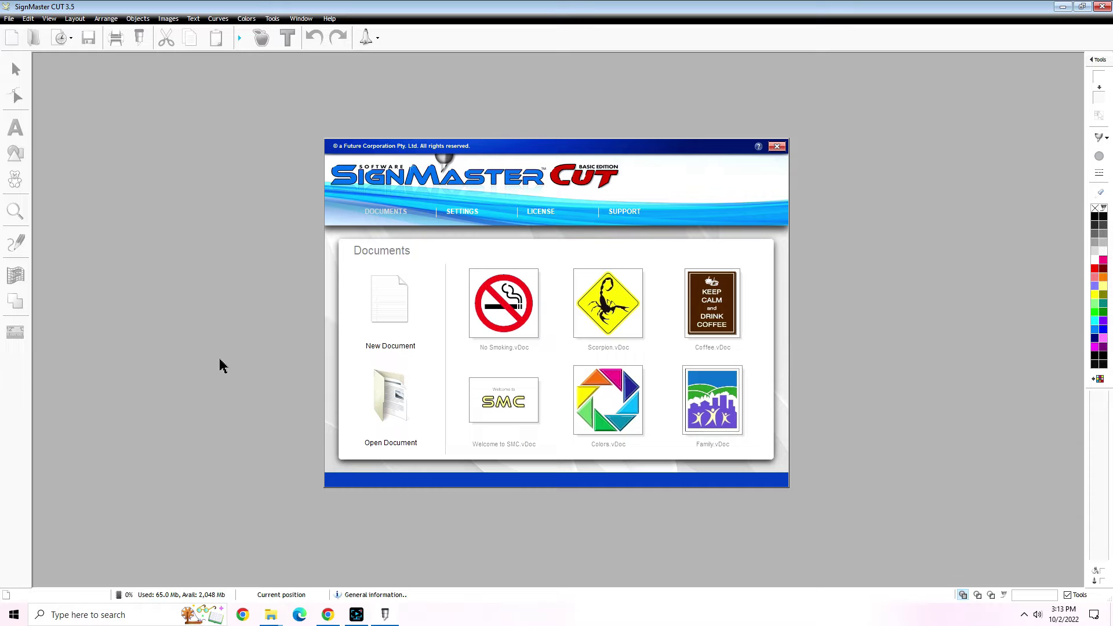
- Switch to File Explorer, open the Operation manual on USB Drive (H:), look through its first pages and close it
mouse_move(274, 619)
left_click_drag(87, 160, 597, 104)
left_click(877, 107)
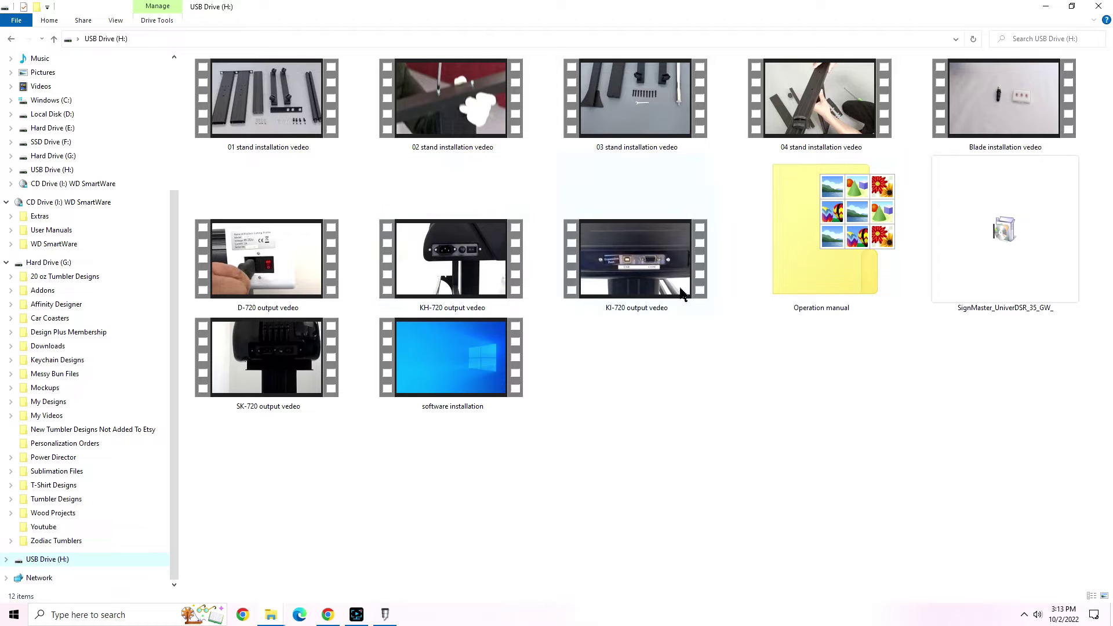
double_click(819, 255)
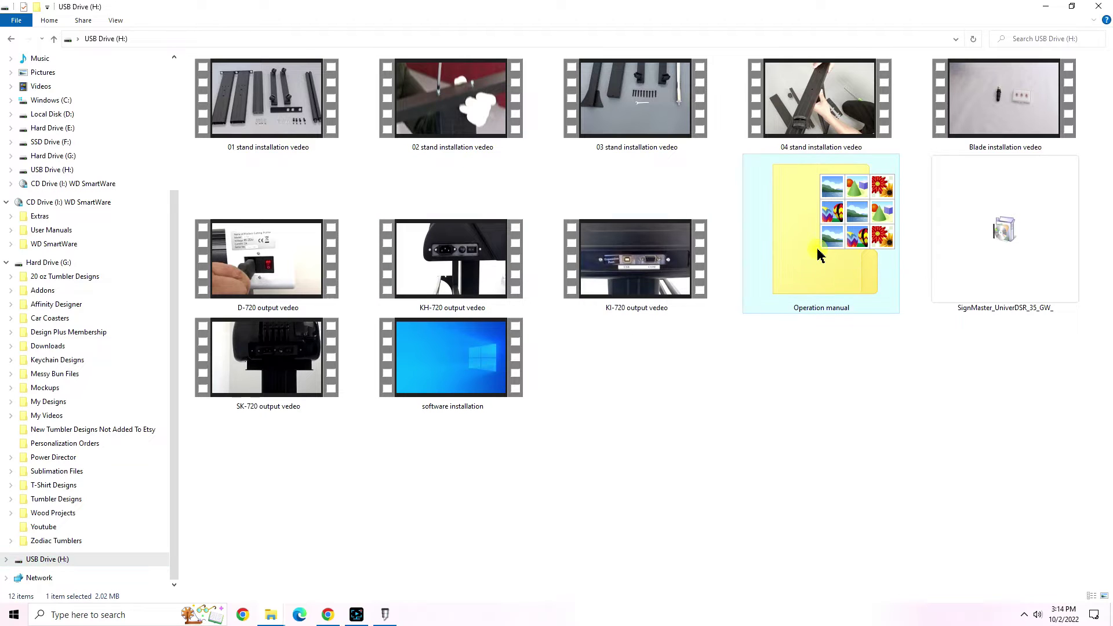
scroll(520, 291, "down", 15)
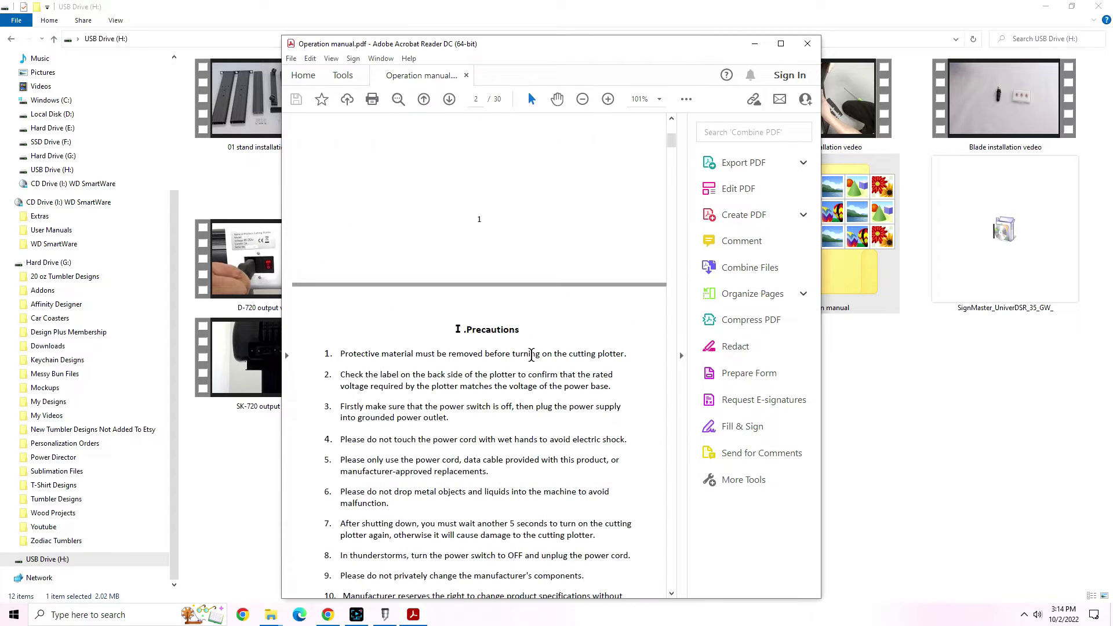
scroll(544, 362, "down", 10)
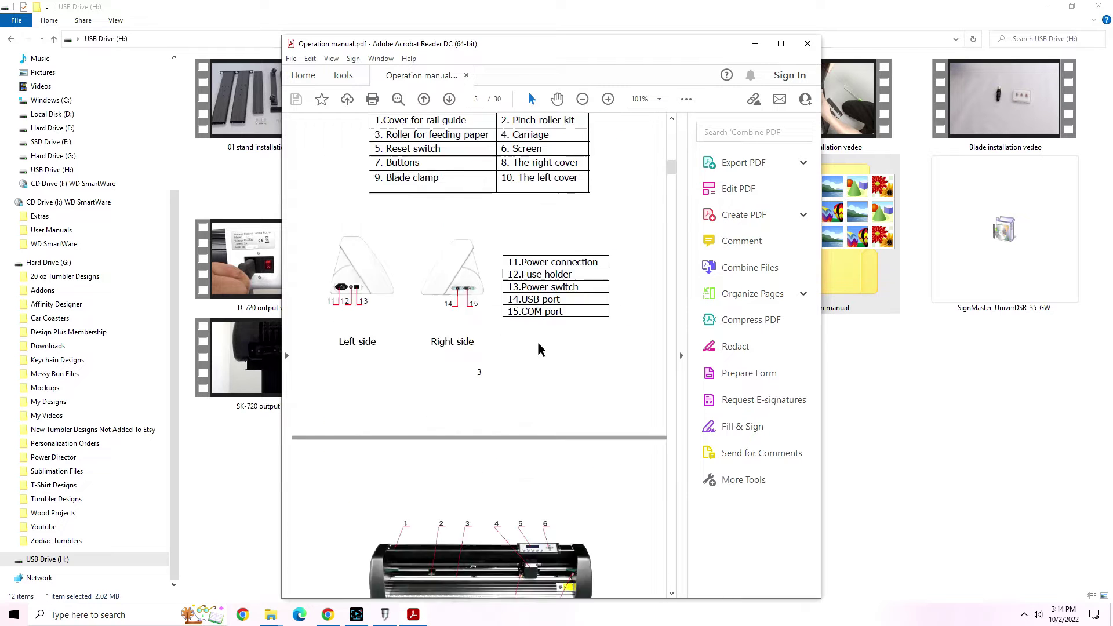
left_click(807, 44)
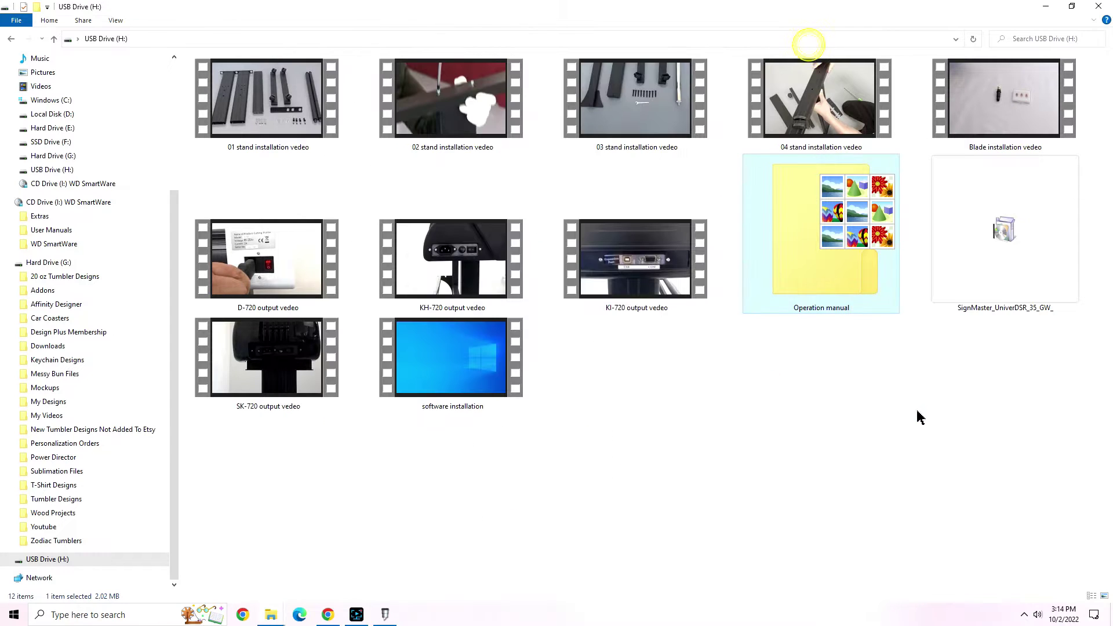
- Preview the software installation video on the USB drive, closing the player and the drive's folder window after viewing
double_click(439, 371)
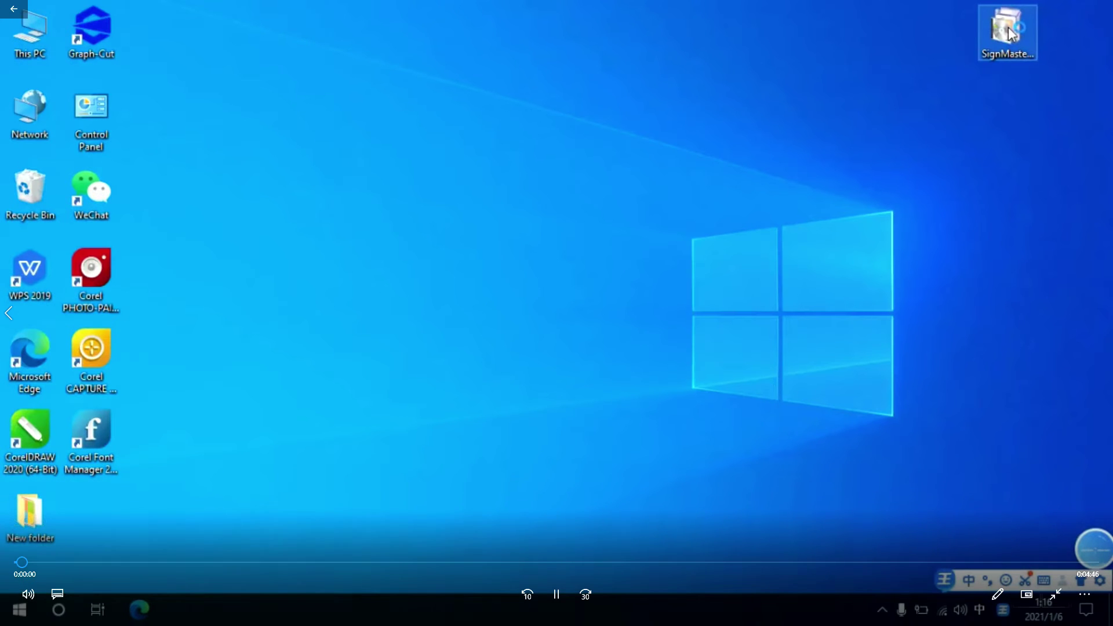
left_click(1055, 594)
left_click(1098, 7)
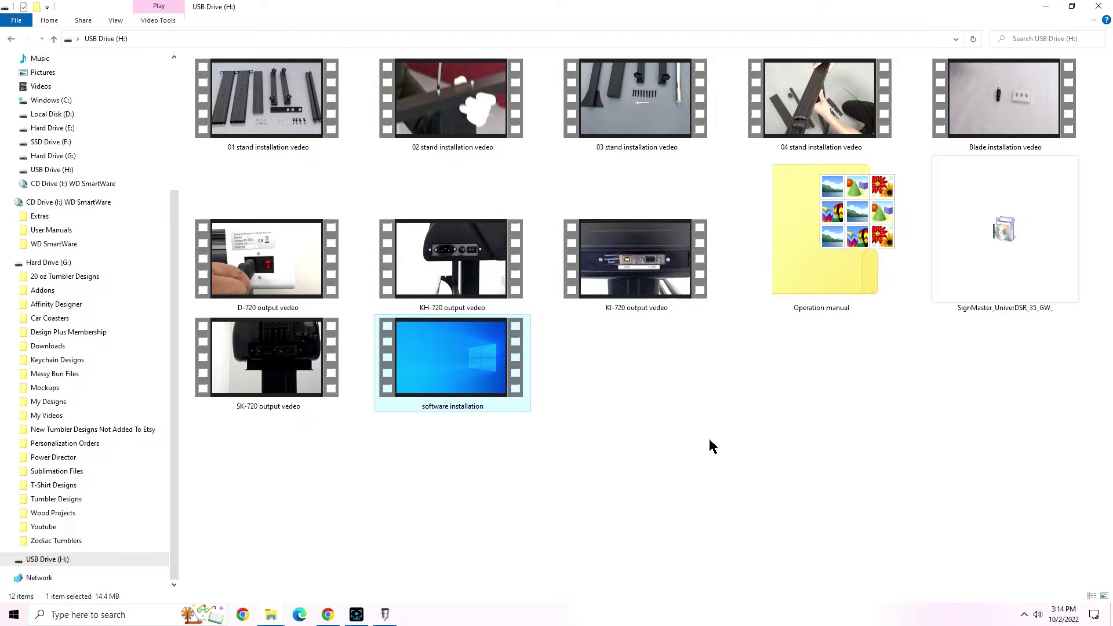
left_click(1098, 8)
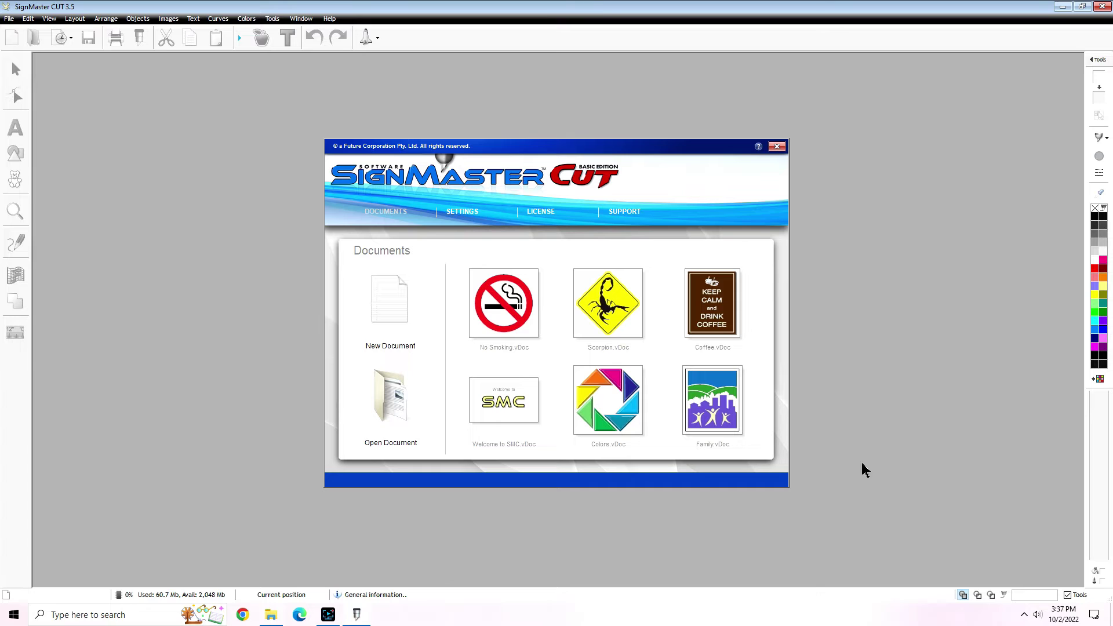
- Create a new document in SignMaster CUT and draw a rectangle about 7.48 by 3.23 in near the page's upper edge
left_click(389, 307)
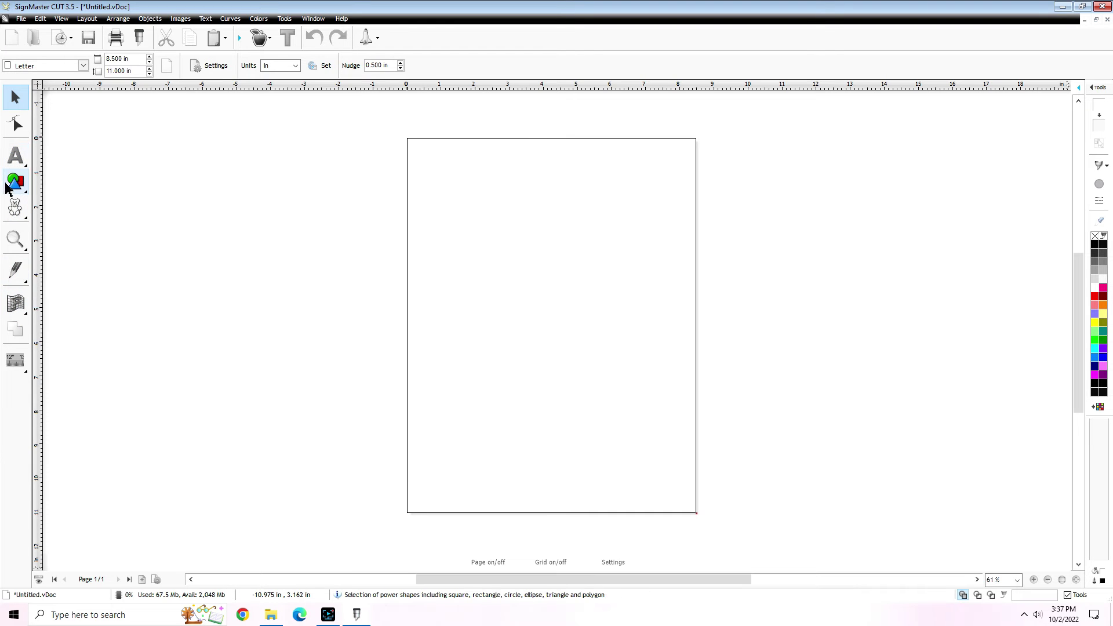
mouse_move(14, 181)
left_click(44, 191)
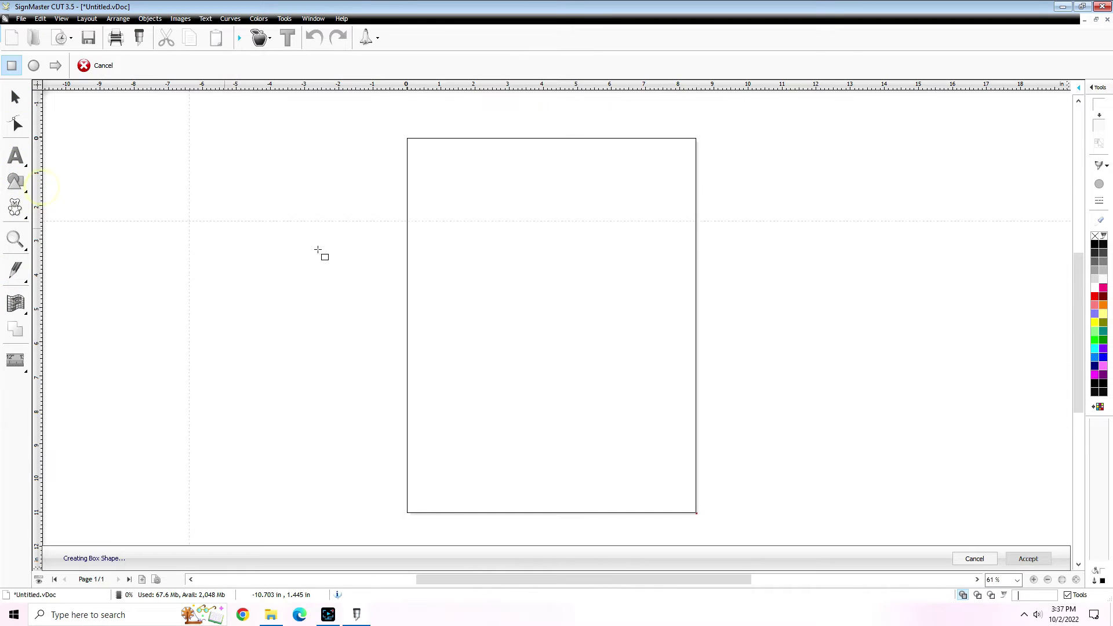
left_click_drag(426, 165, 681, 277)
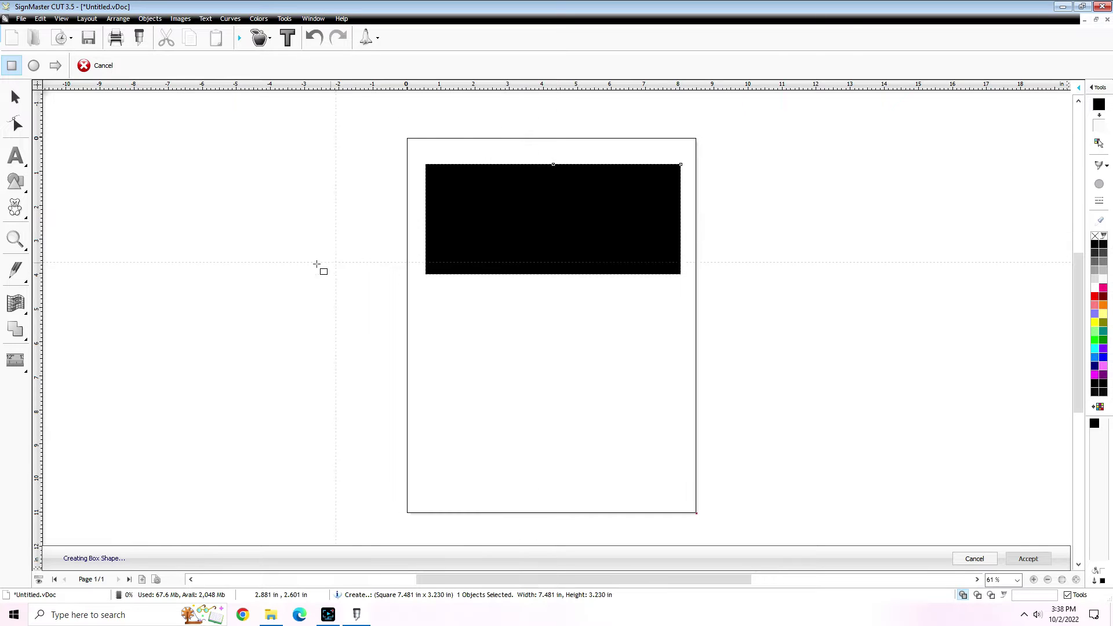
- Add the text TEST over the black rectangle and enlarge it to a text size of about 2.59 in
left_click(14, 154)
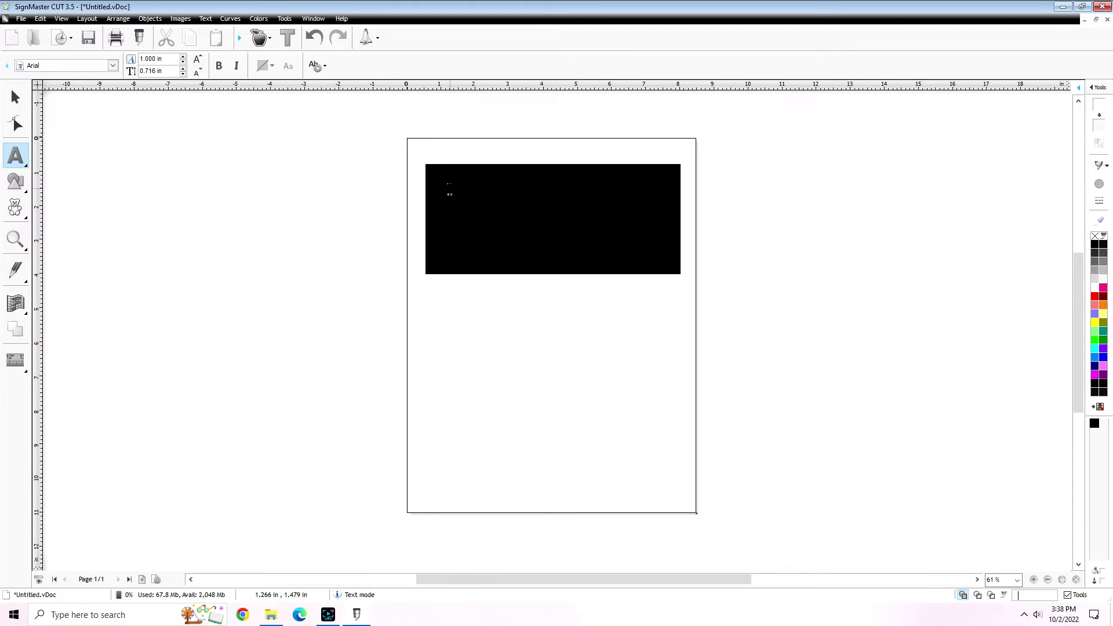
left_click(448, 187)
type("TEST")
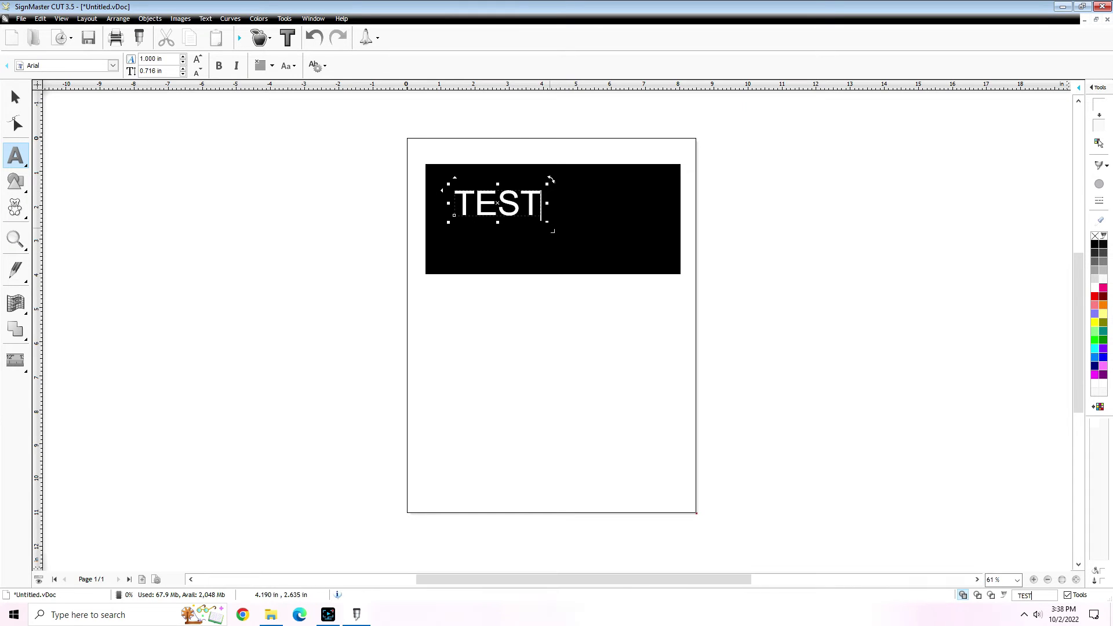
left_click_drag(550, 226, 683, 262)
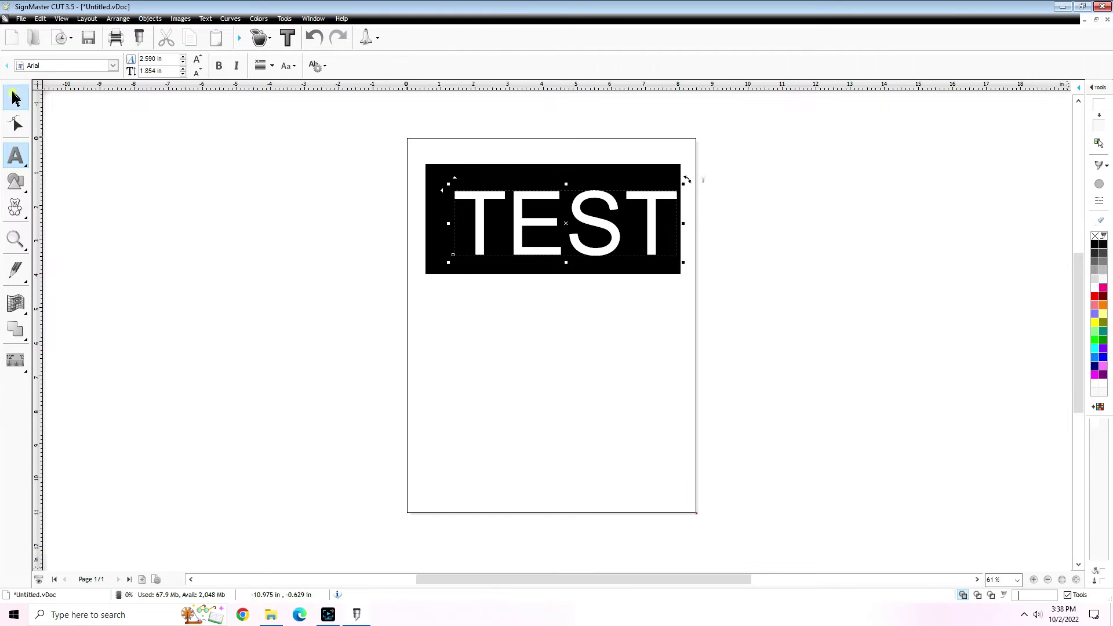
- Center the TEST text inside the black rectangle, about 1.0 in across and 1.5 in down, and deselect it
left_click(15, 99)
left_click_drag(559, 219, 524, 224)
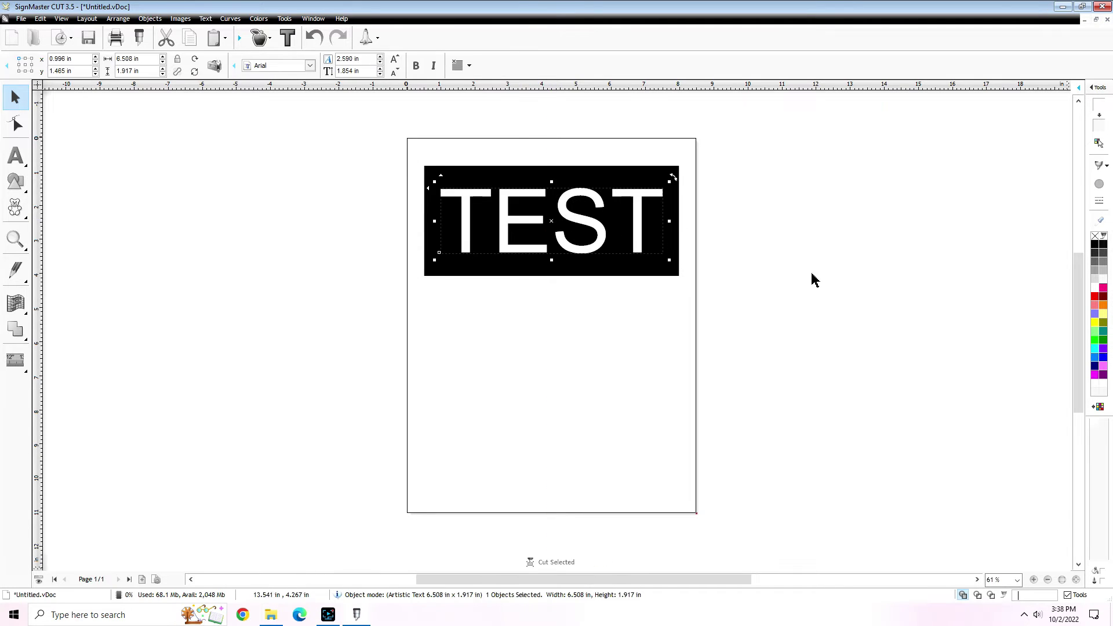
left_click_drag(578, 223, 539, 223)
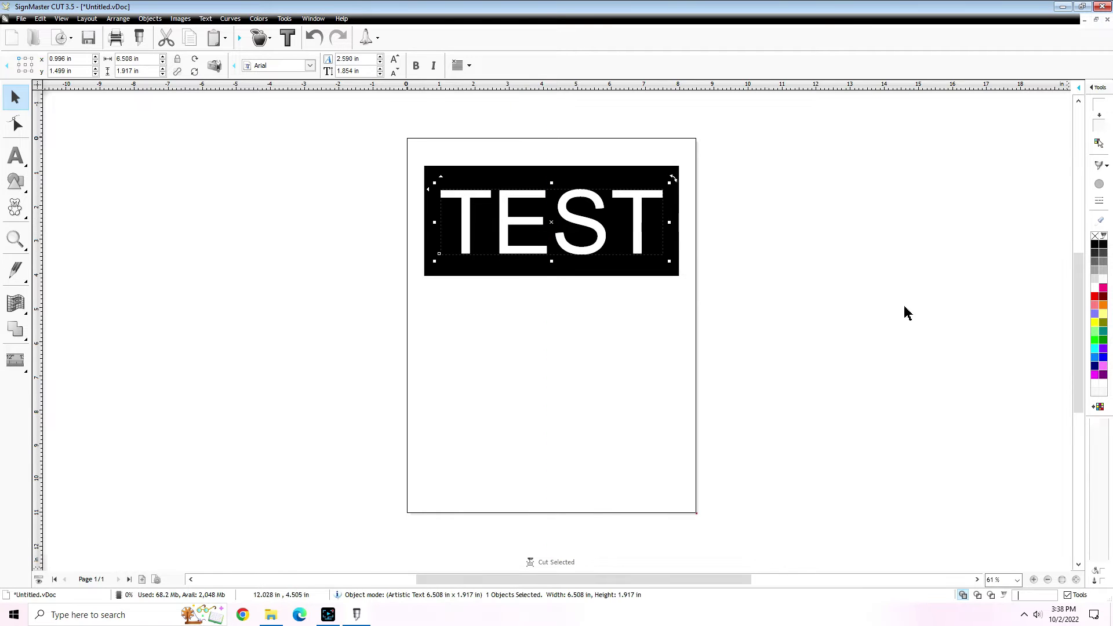
left_click(895, 311)
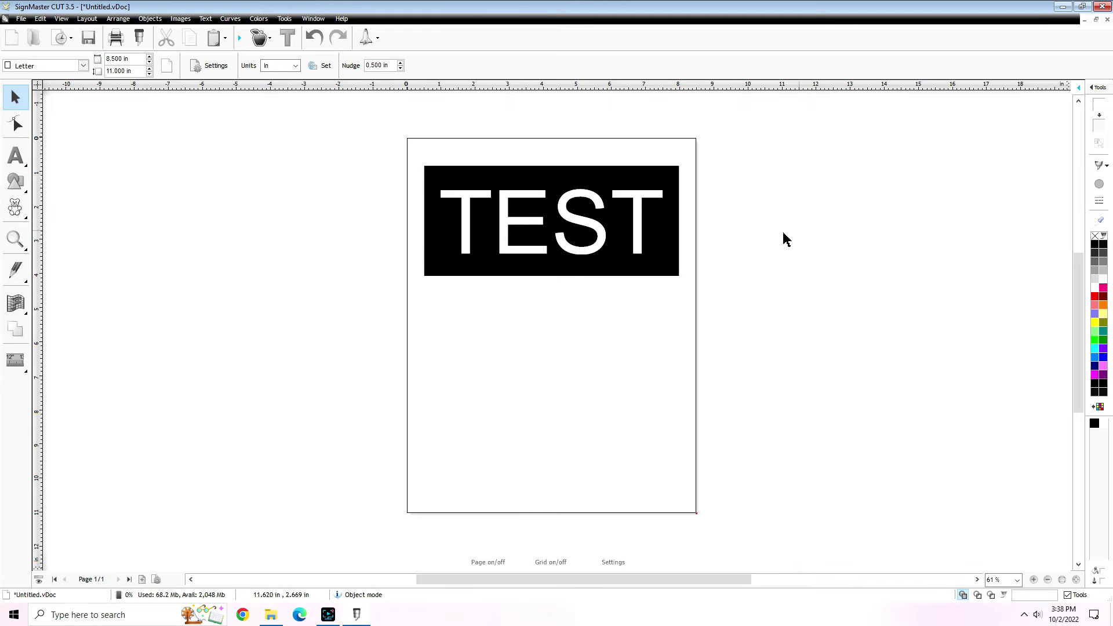
left_click(878, 309)
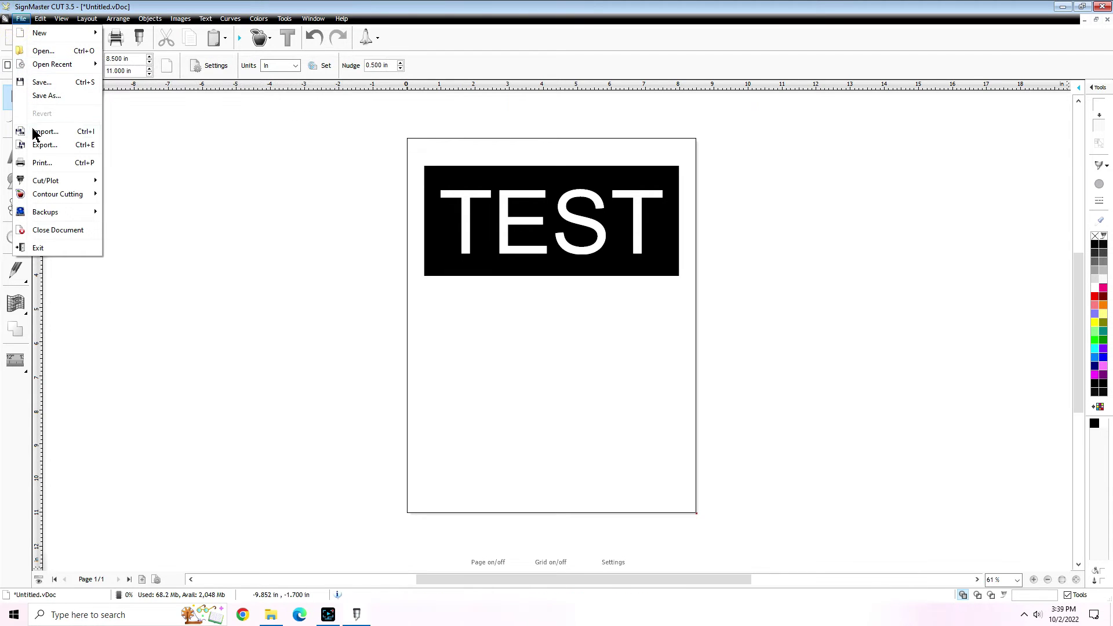
- Start sending the design to the cutter and set the Cutter KW-870D's connection port type to Direct COM Port
mouse_move(37, 185)
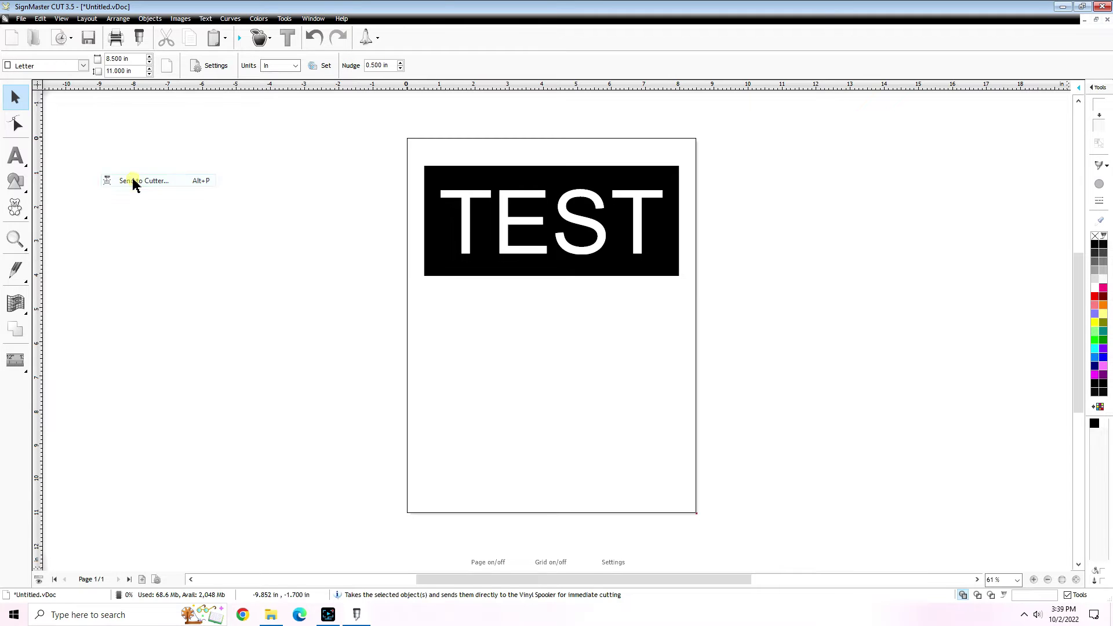
left_click(132, 179)
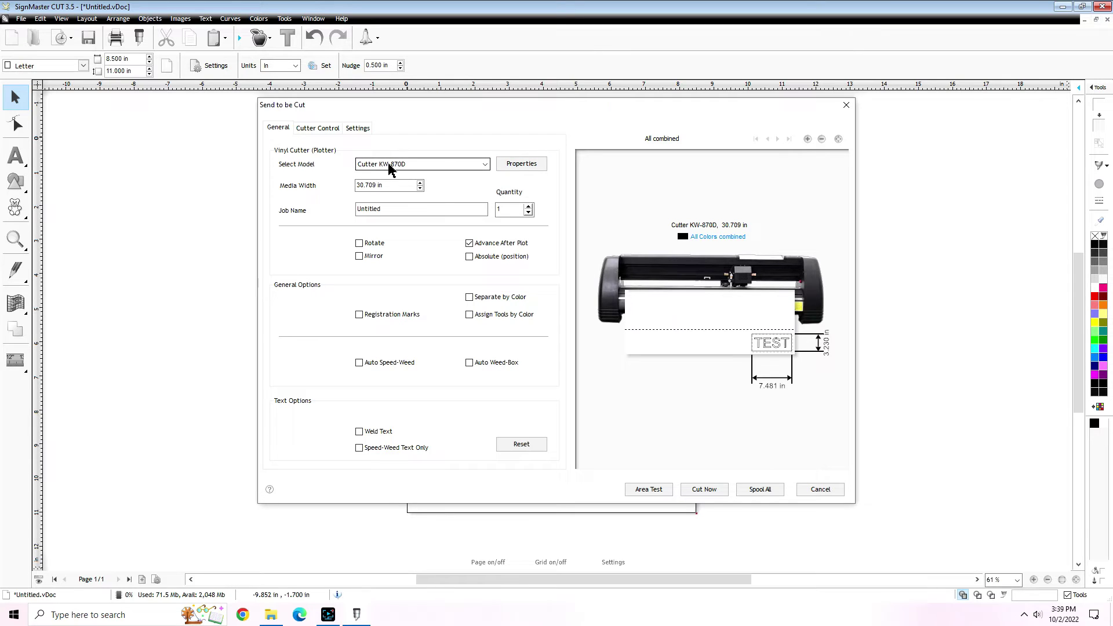
left_click(522, 165)
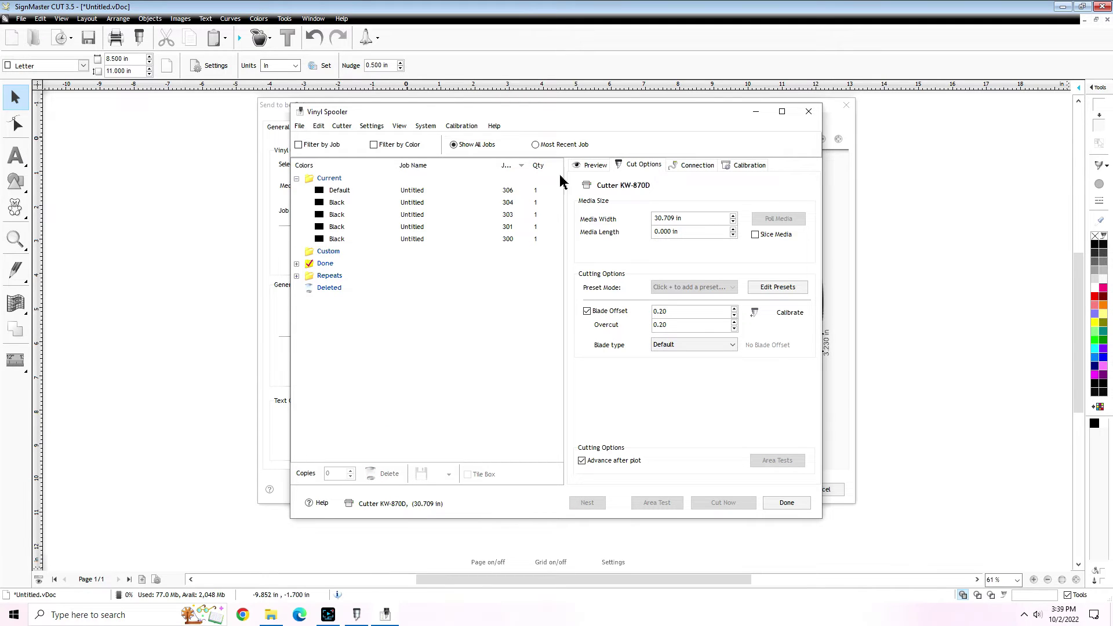
left_click(694, 167)
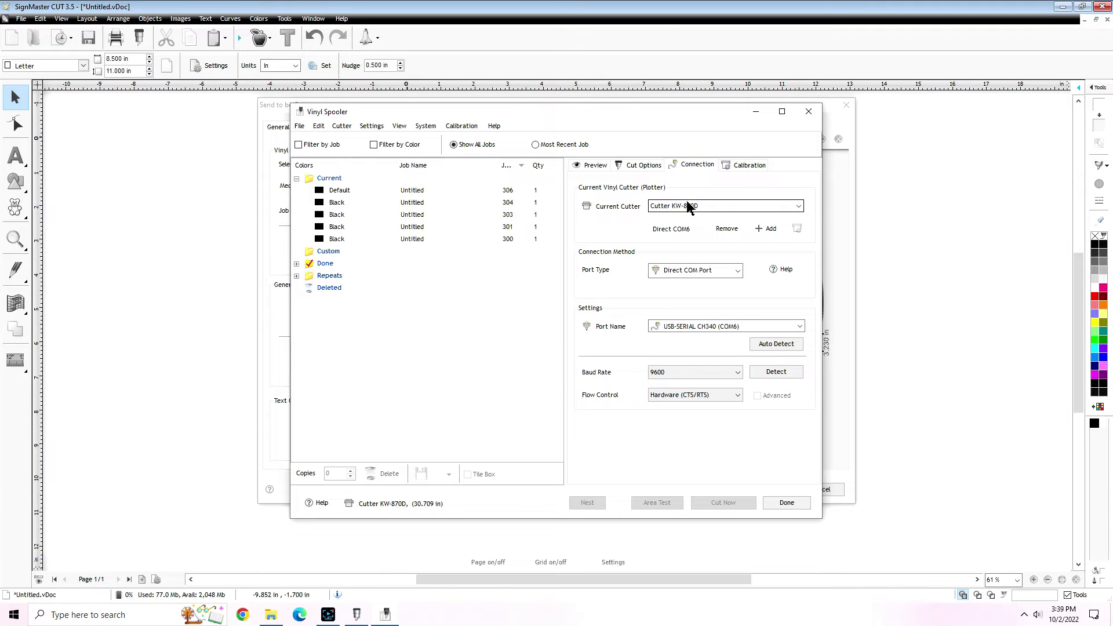
left_click(736, 270)
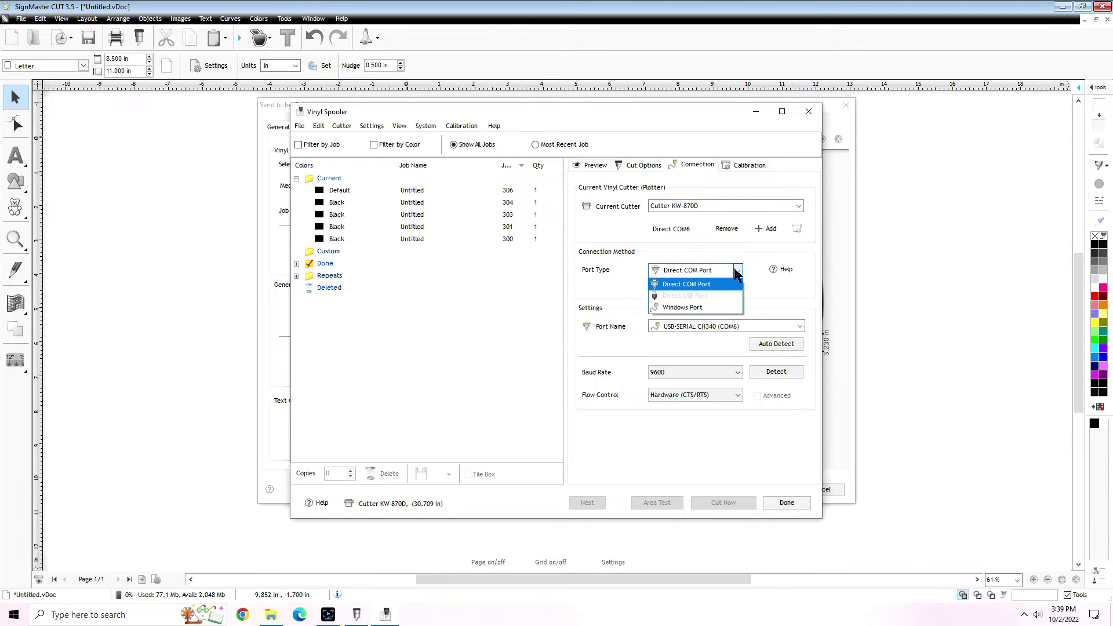
left_click(700, 284)
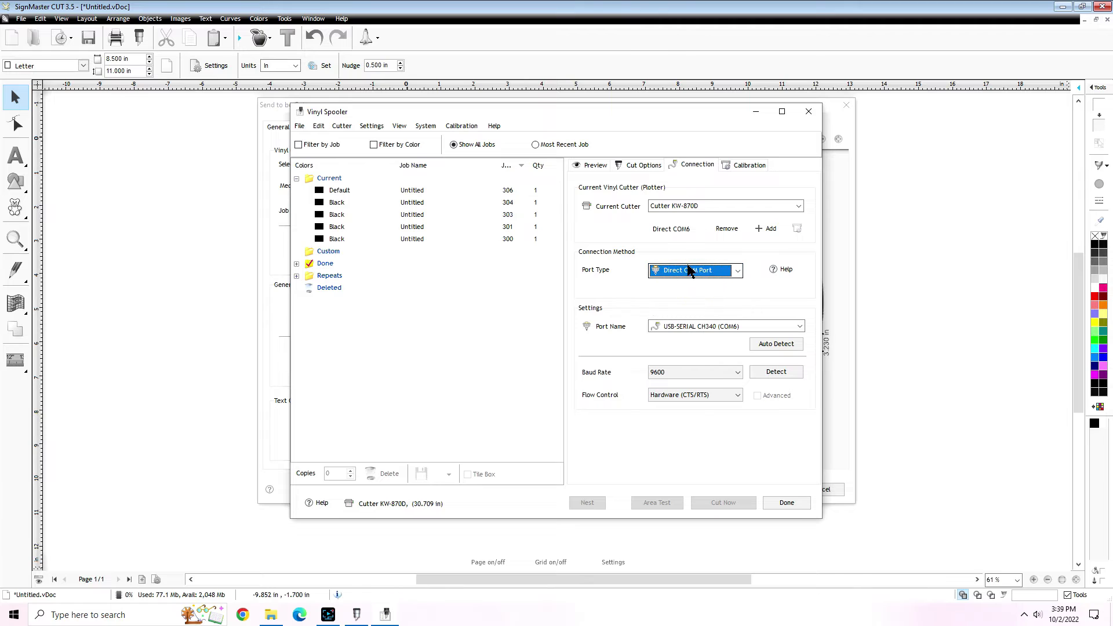
left_click(761, 284)
- Set the cutter's port name to USB-SERIAL CH340 (COM6), and open the connection auto-detection wizard and dismiss it
left_click(799, 326)
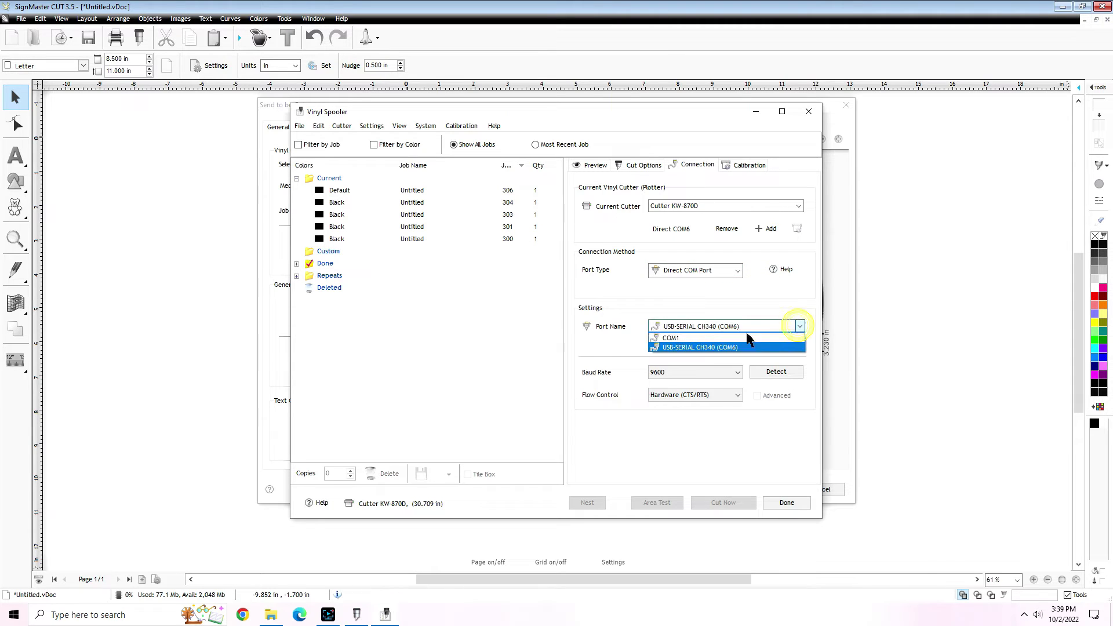
left_click(708, 342)
left_click(799, 327)
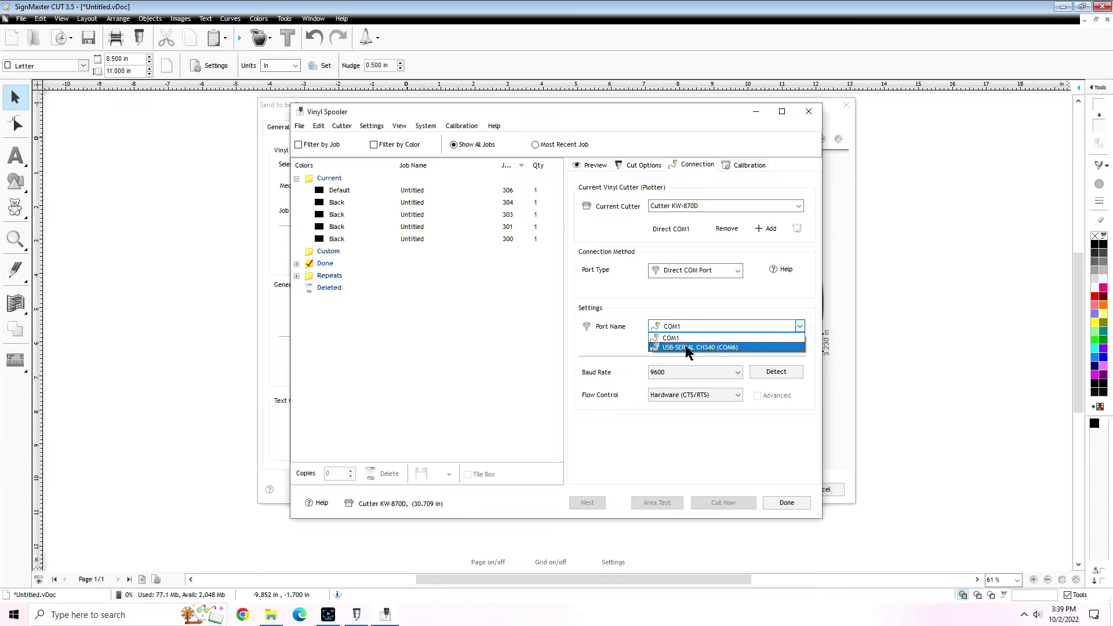
left_click(687, 350)
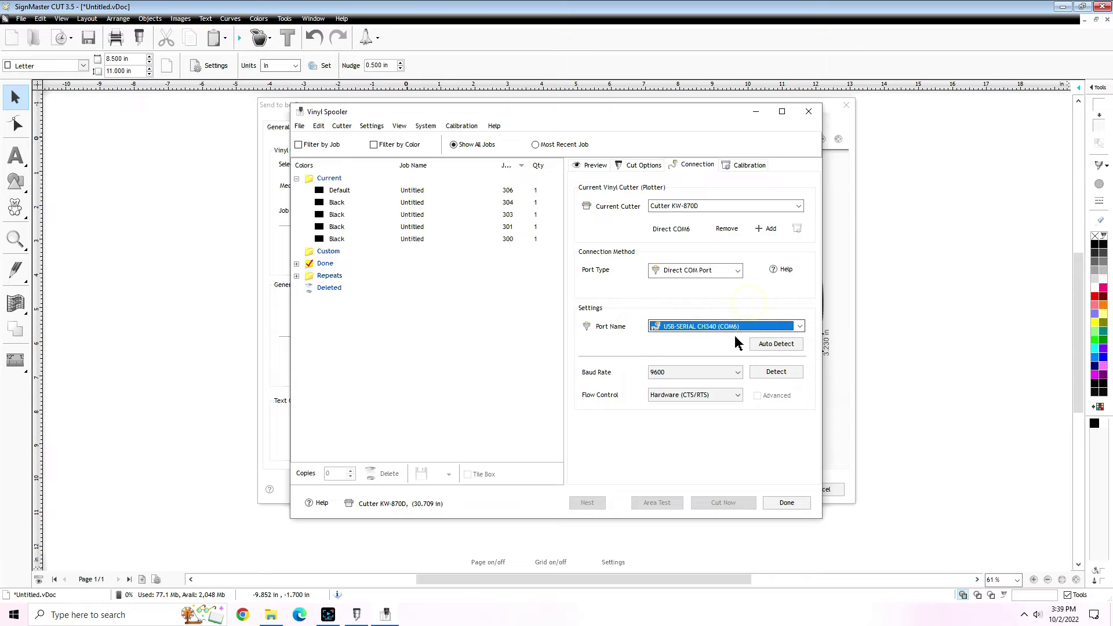
left_click(765, 348)
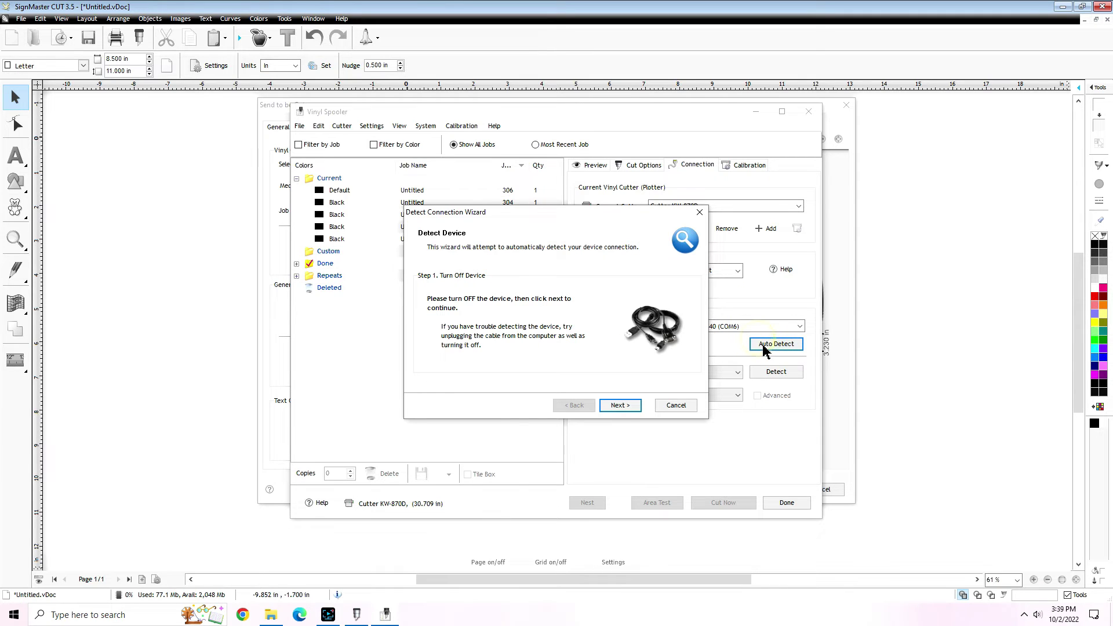
left_click(676, 405)
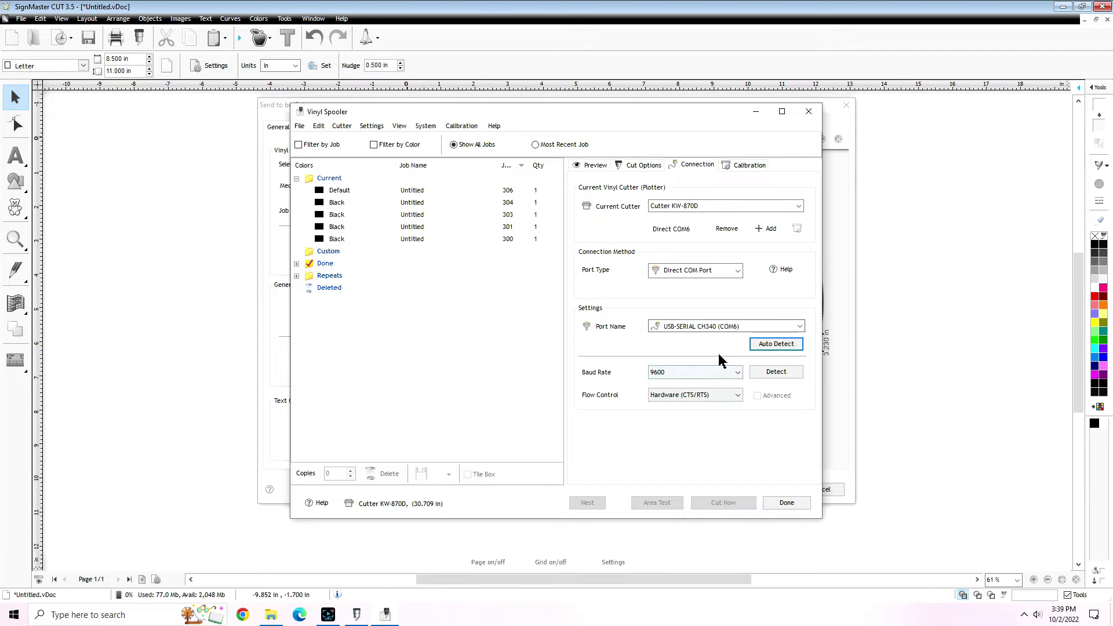
- Close the cutter's connection properties and send the TEST design to be cut immediately, confirming the cut
left_click(787, 504)
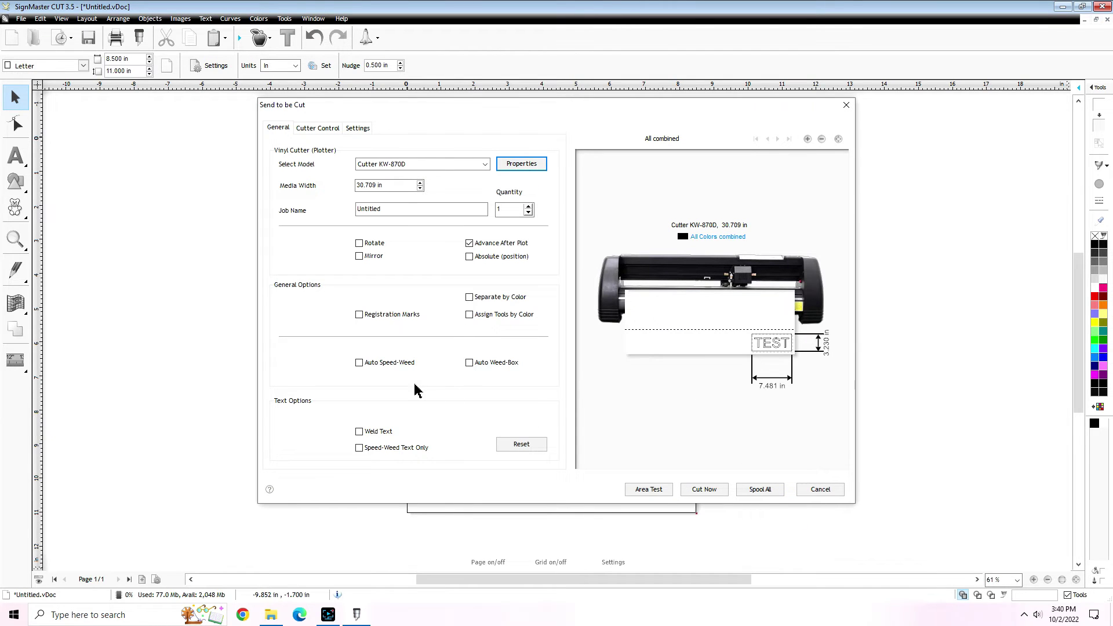
left_click(705, 491)
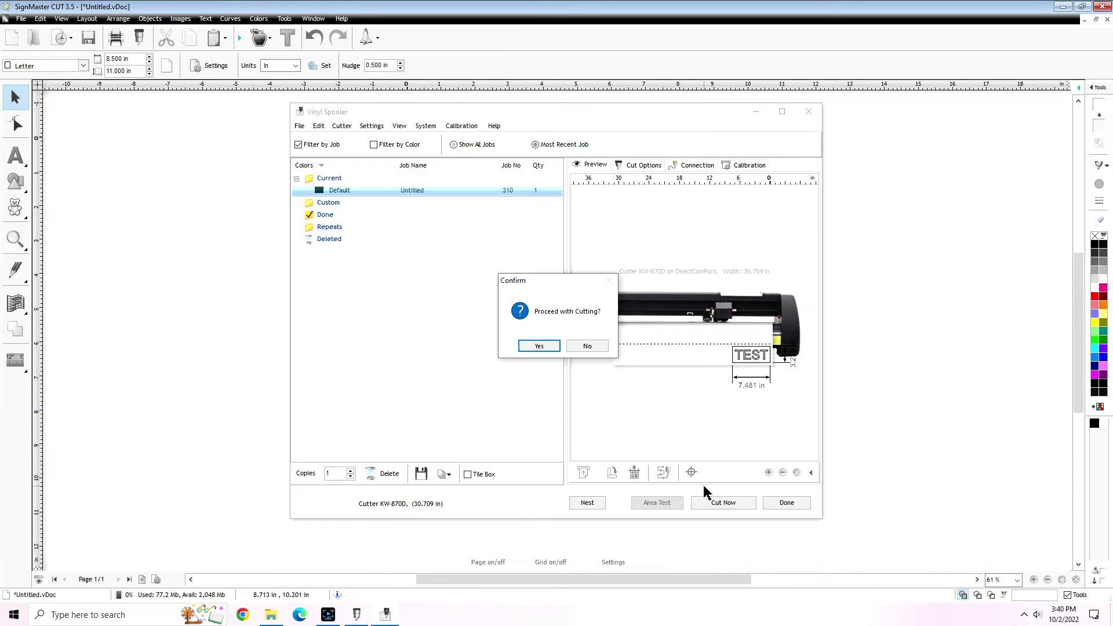
left_click(529, 347)
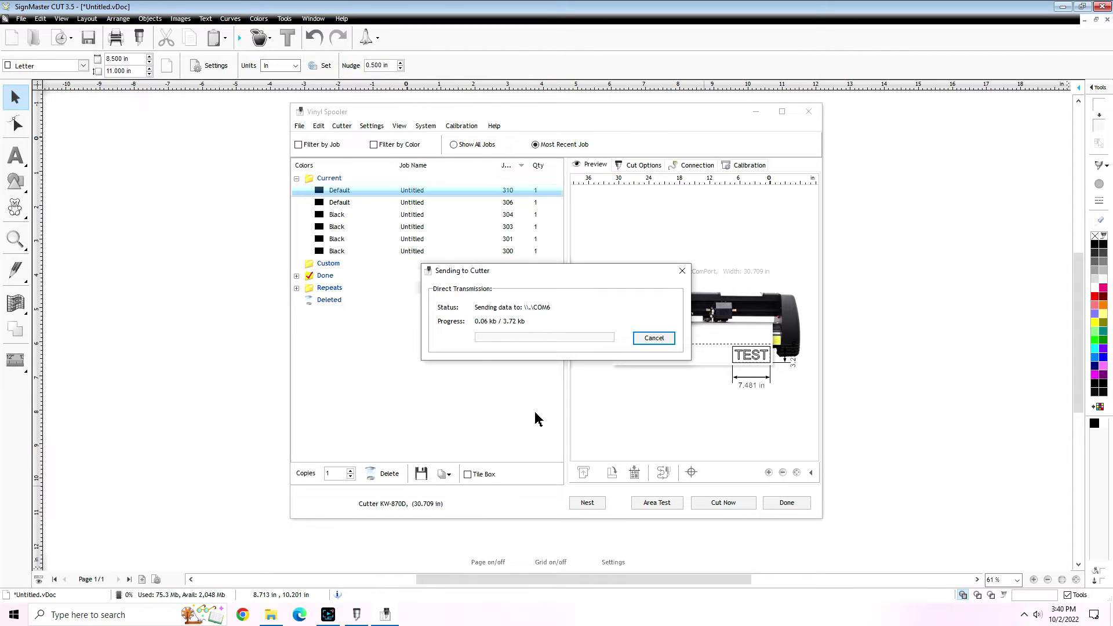